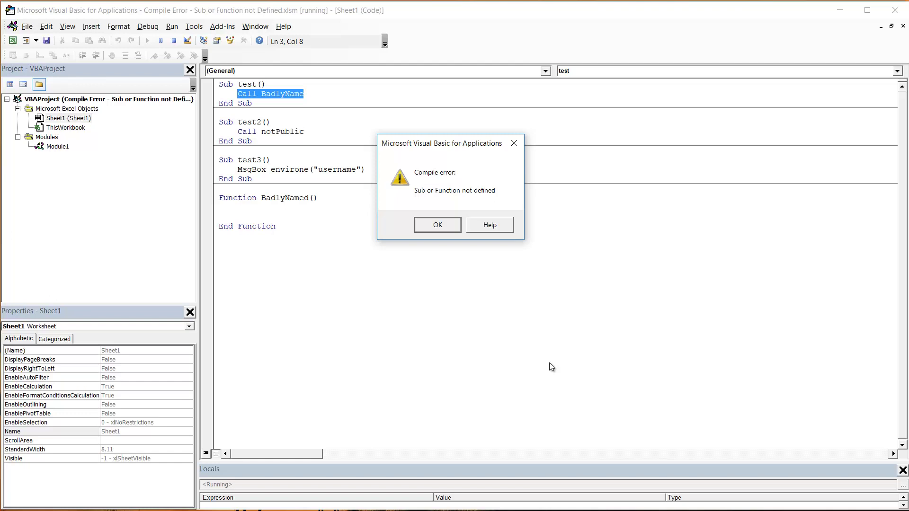
Step: Dismiss the compile error and move the caret down into Sub test2()
key(Return)
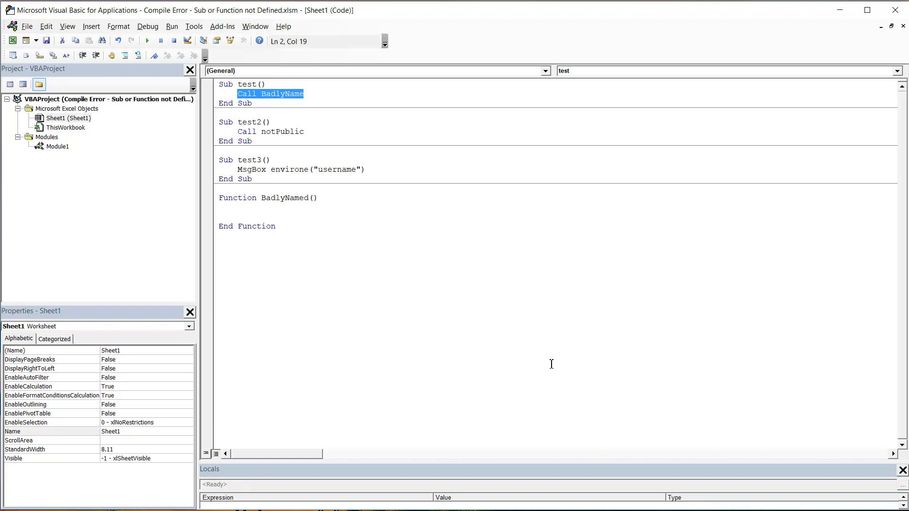
key(Down)
key(Down)
key(Down)
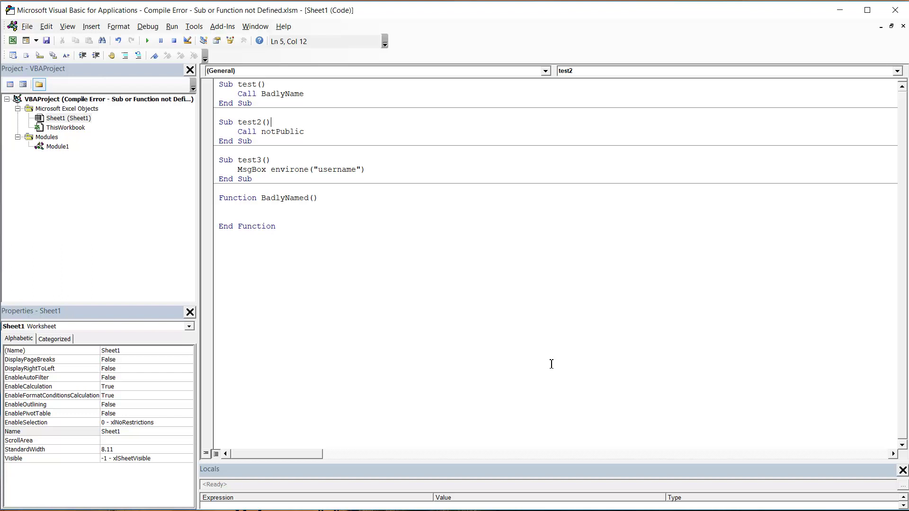
Step: Highlight the test procedure and its Call BadlyName line to point out the mismatch
key(ctrl+Home)
key(shift+Down)
key(shift+Down)
key(shift+End)
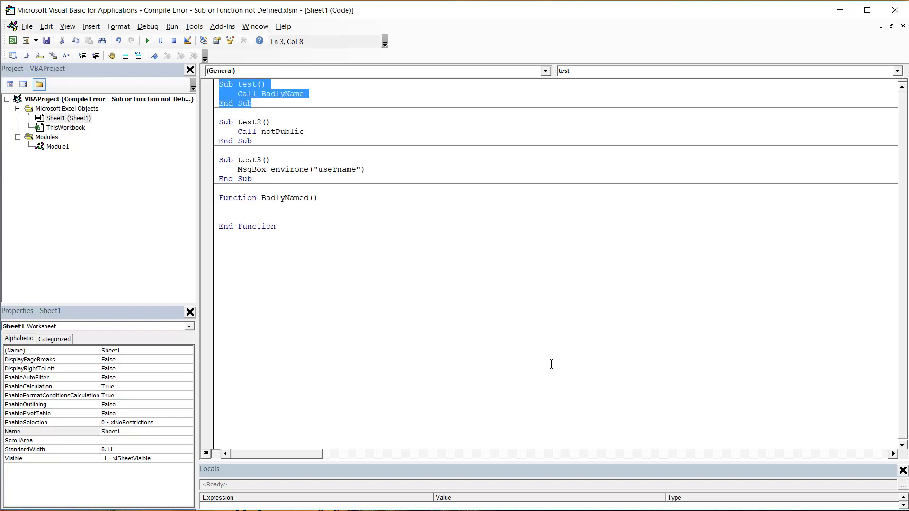
key(Up)
key(Left)
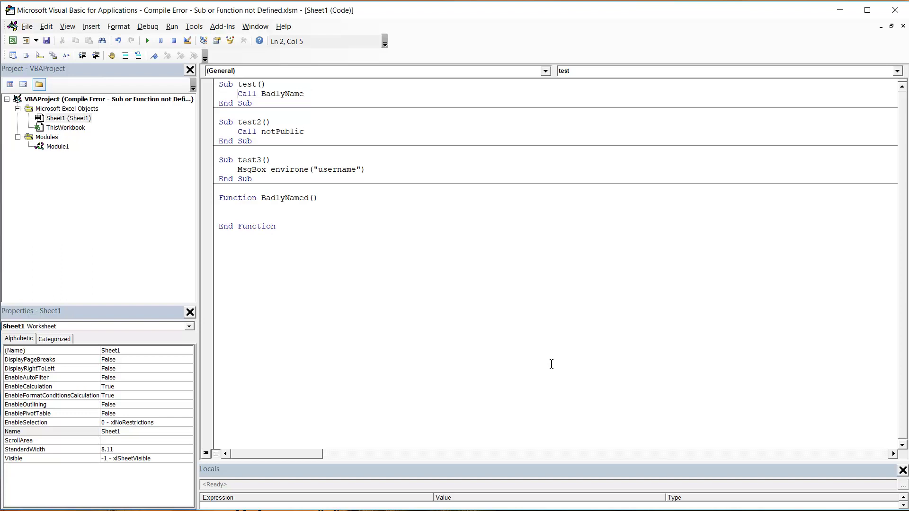
key(shift+End)
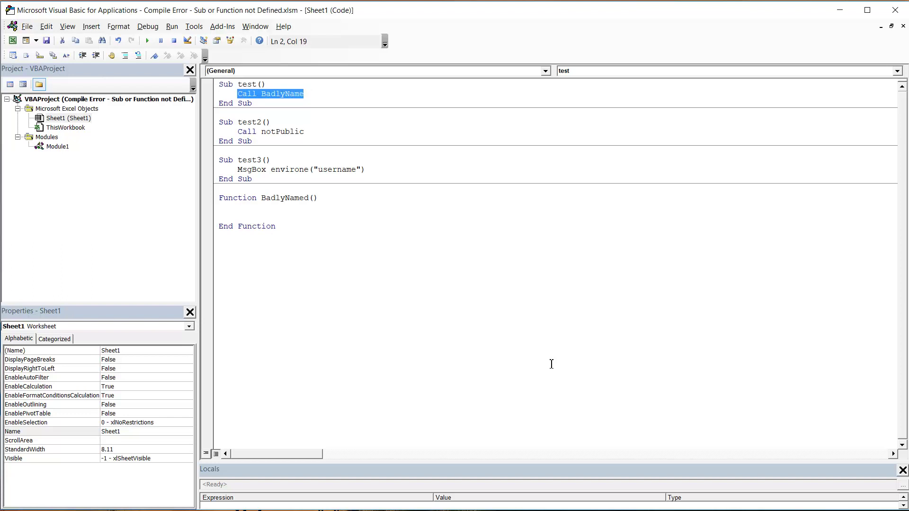
Step: Jump to the BadlyNamed function definition and back to the call in test
key(Down)
key(Down)
key(Down)
key(ctrl+shift+F2)
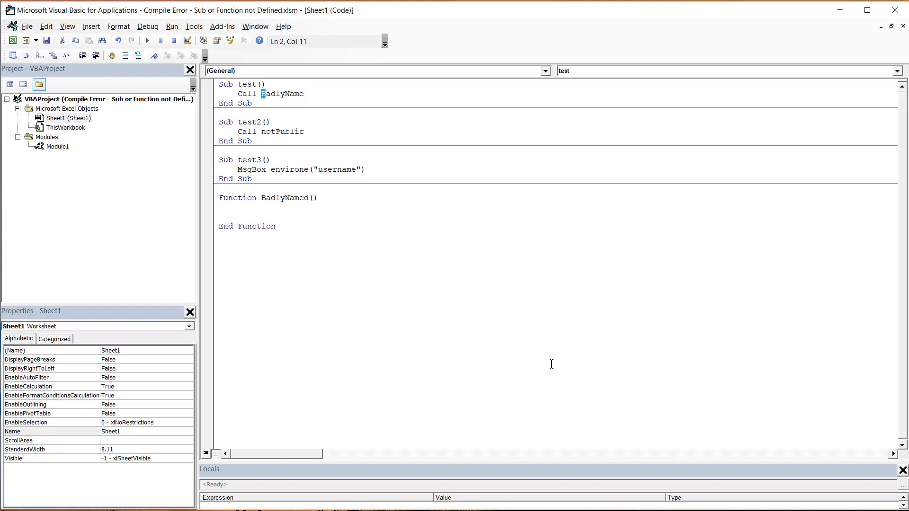
key(shift+End)
Step: Run test, dismiss the 'Sub or Function not defined' error, reset, and switch to Module1
key(F5)
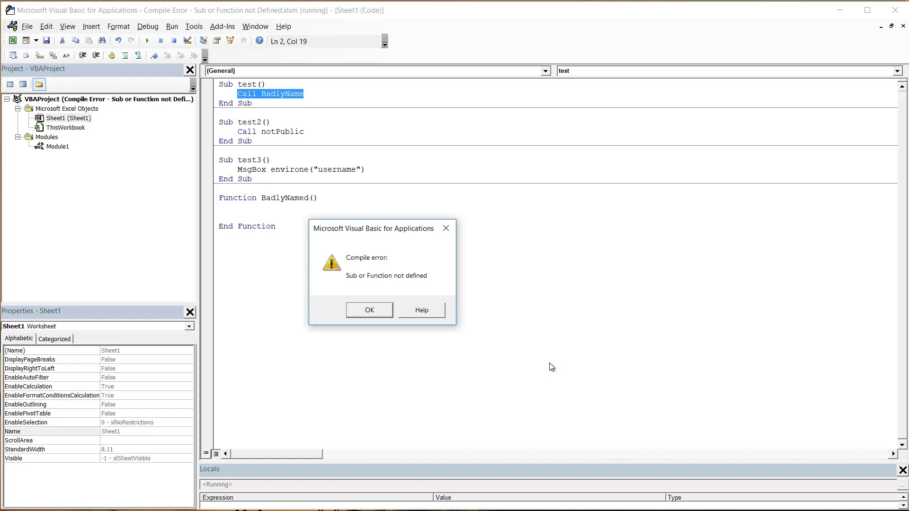
key(Return)
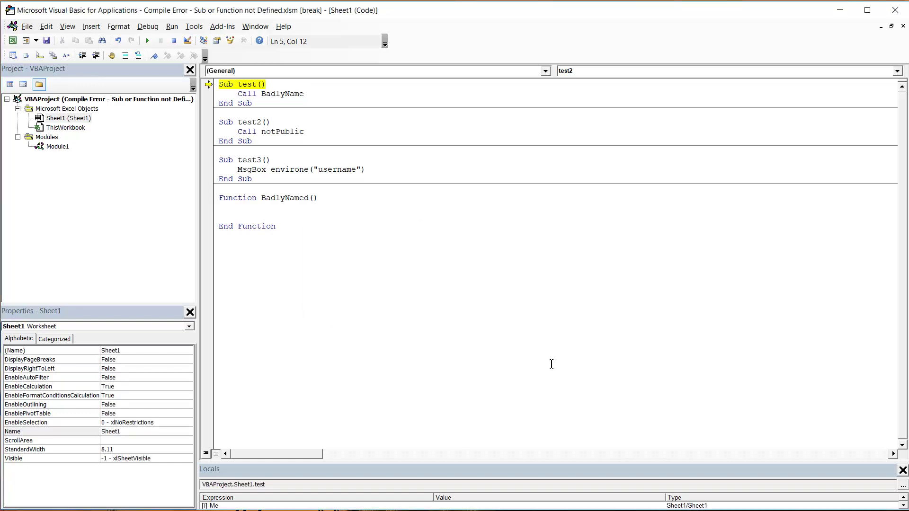
key(alt+r)
key(r)
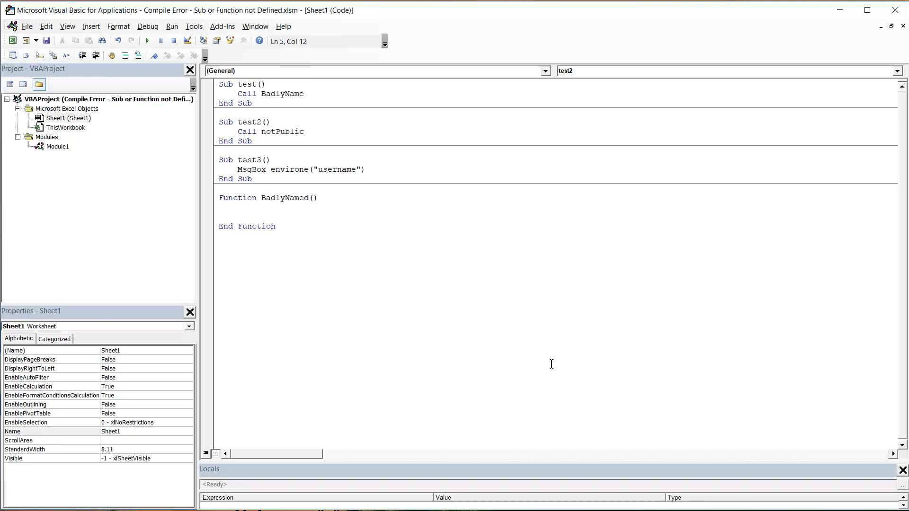
key(ctrl+Tab)
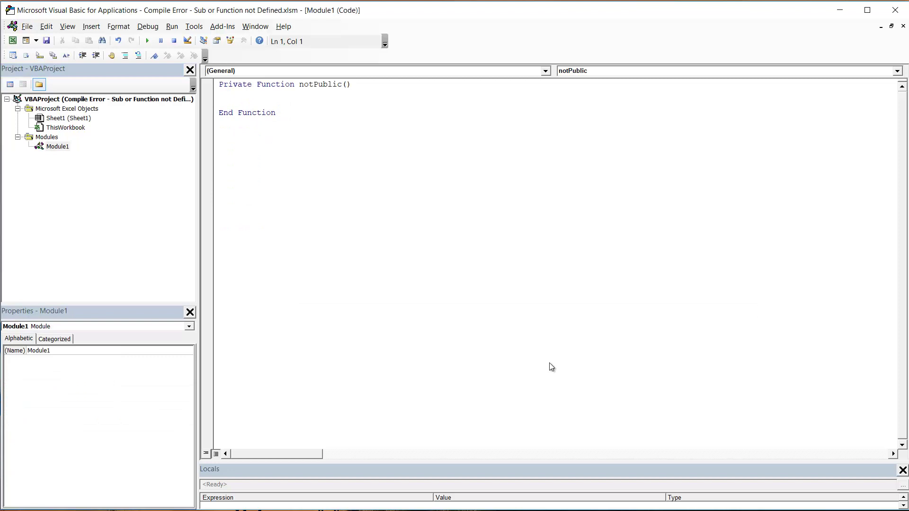
Step: Toggle between Sheet1 and Module1 code windows, ending in Sheet1's test3 procedure
key(ctrl+Tab)
key(Down)
key(Down)
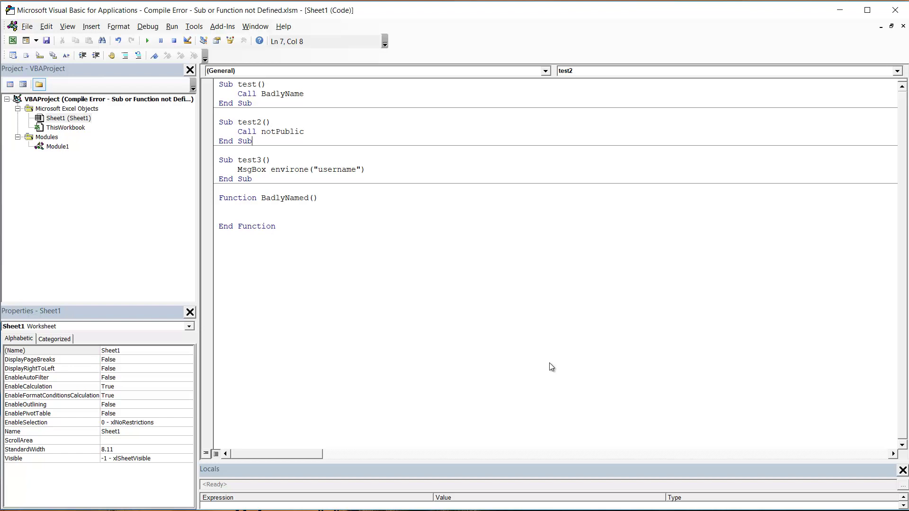
key(Up)
key(shift+F2)
key(ctrl+shift+F2)
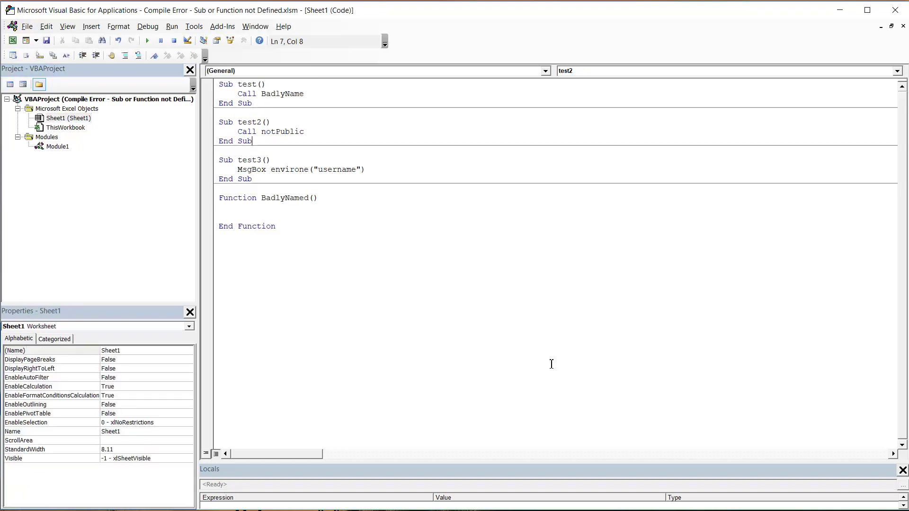
key(Down)
key(Down)
key(Down)
key(Right)
key(Right)
key(Right)
key(Down)
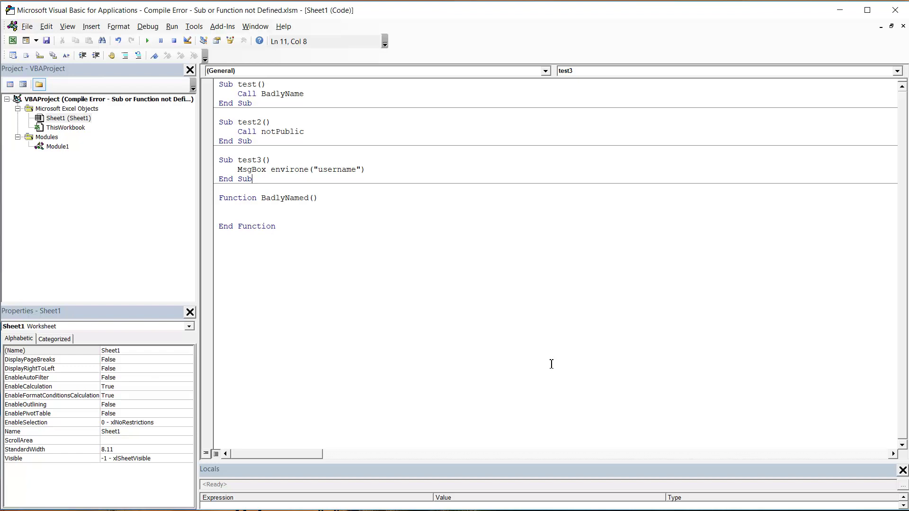
key(shift+Left)
key(F5)
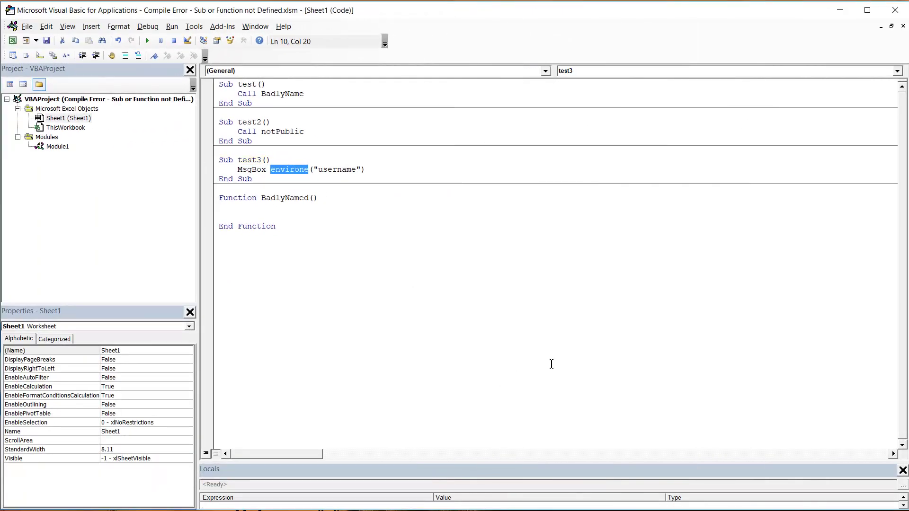
key(Up)
key(Up)
key(Up)
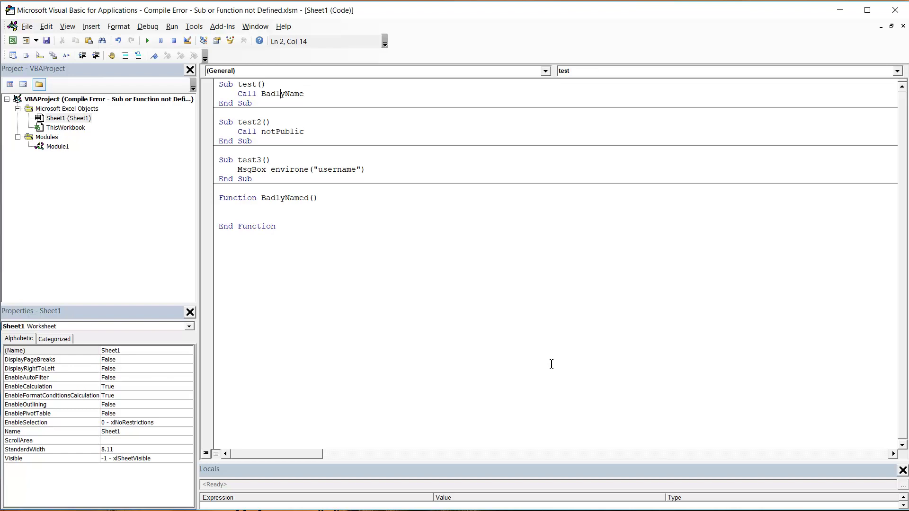
text(d)
Step: Commit the corrected Call BadlyNamed line and run test to confirm it compiles
key(Down)
key(F5)
Step: Copy the notPublic function into Sheet1 as a demonstration, then cut it back out
key(shift+F2)
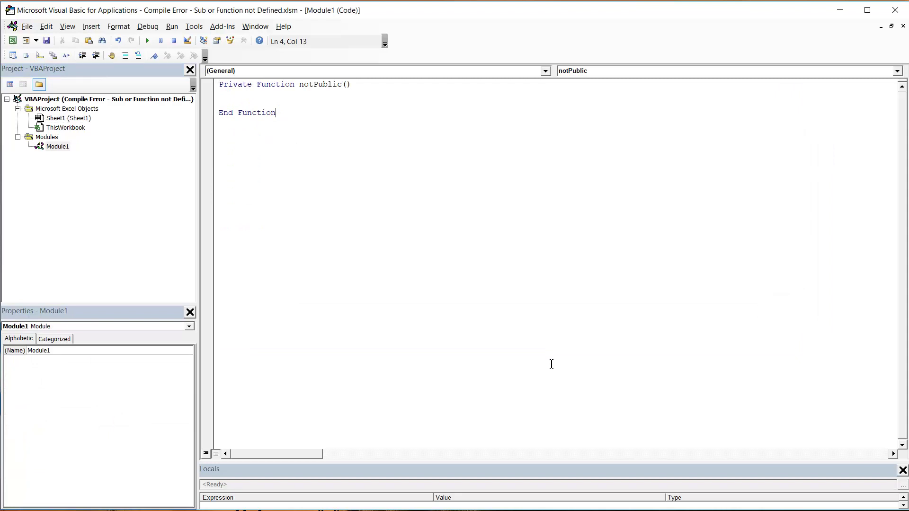
key(shift+Up)
key(shift+Up)
key(shift+Up)
key(ctrl+c)
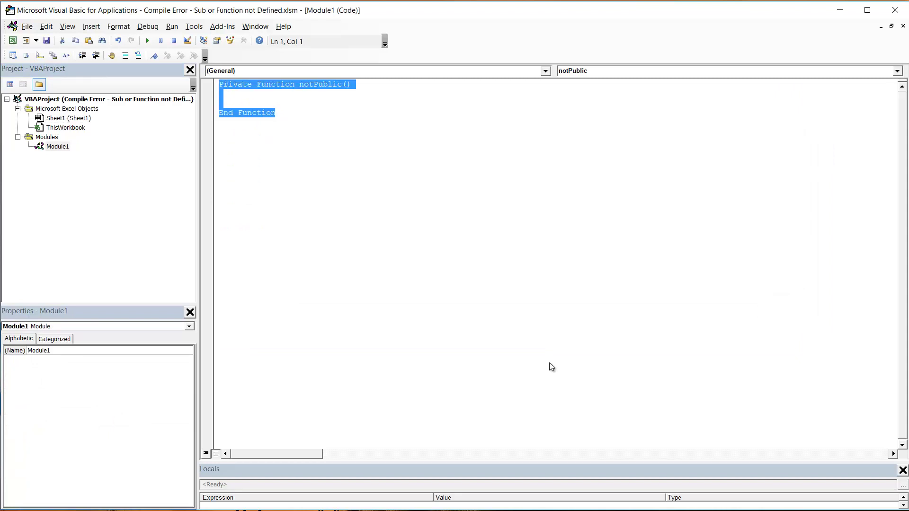
key(ctrl+Tab)
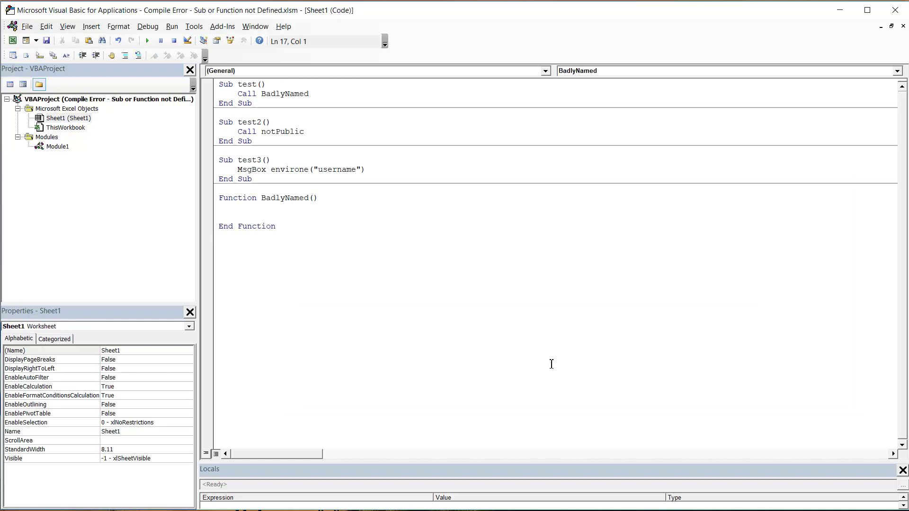
key(ctrl+v)
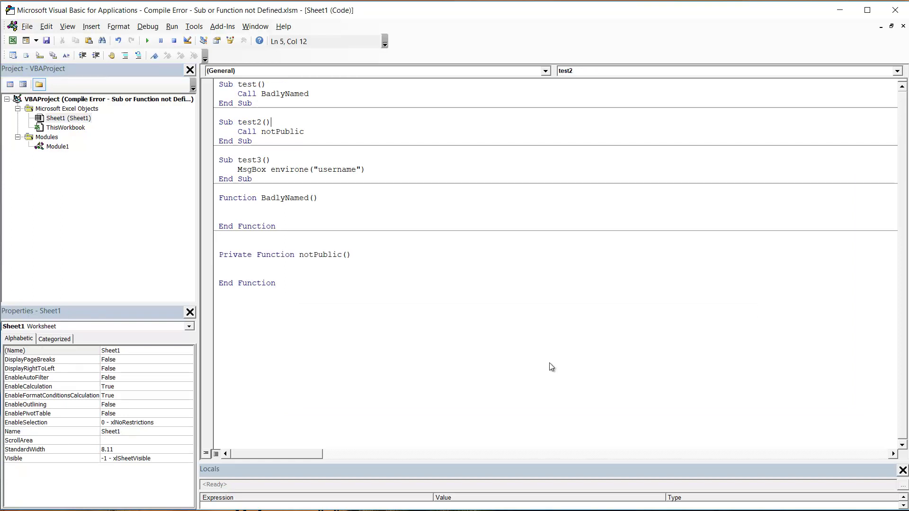
key(shift+Up)
key(shift+Up)
key(shift+Up)
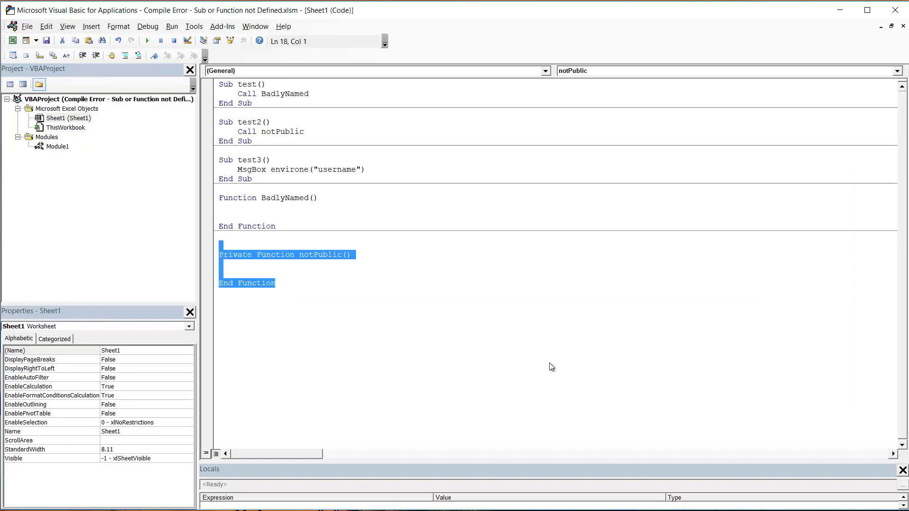
key(ctrl+x)
Step: Change notPublic's declaration in Module1 from Private to Public
key(ctrl+Tab)
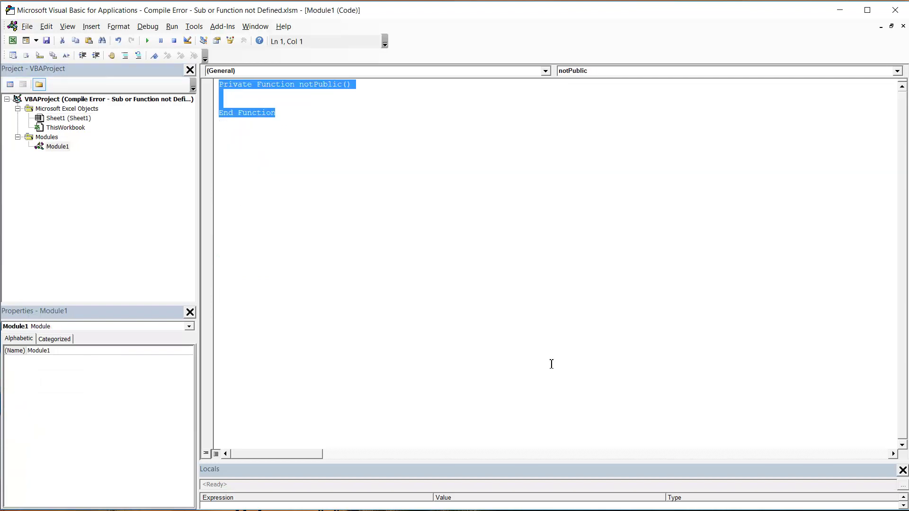
key(Left)
key(shift+Right)
key(shift+Right)
key(shift+Right)
text(public)
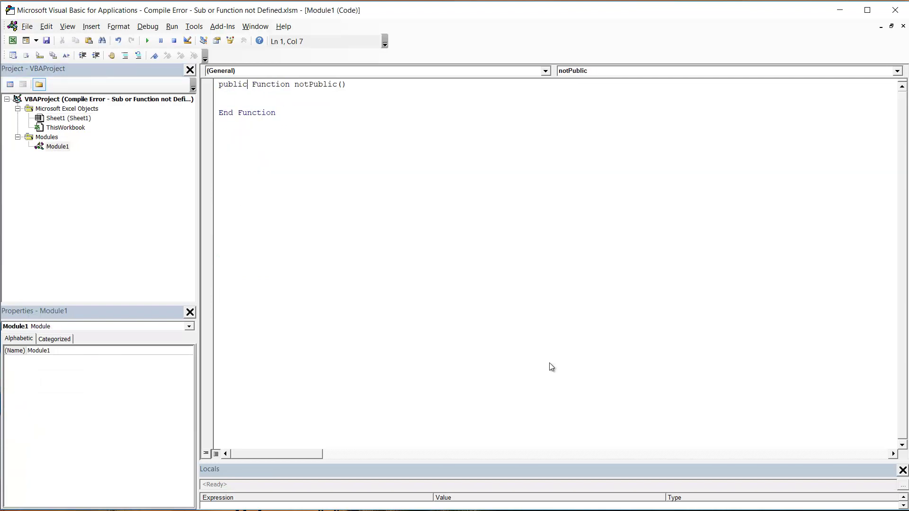
key(Down)
Step: Fix environe to Environ in test3 and run it to show the username message box
key(ctrl+Tab)
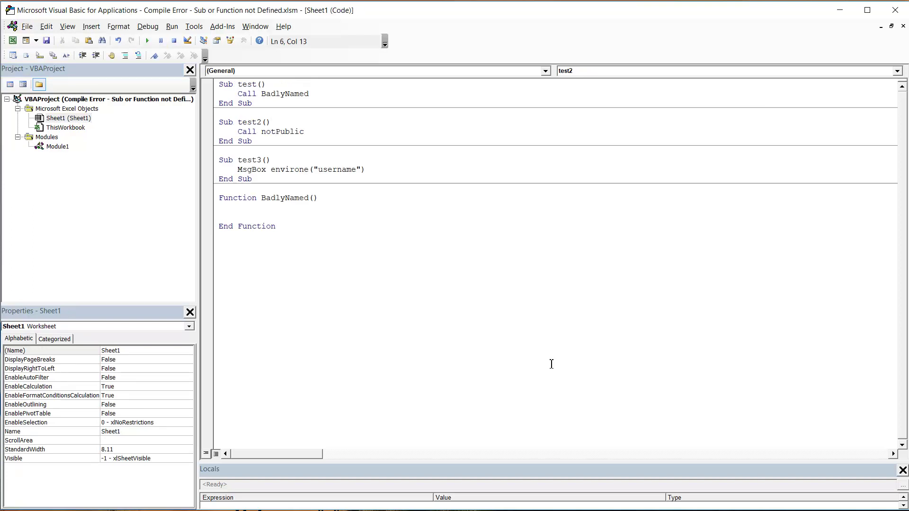
key(Down)
key(Down)
key(Down)
key(shift+Left)
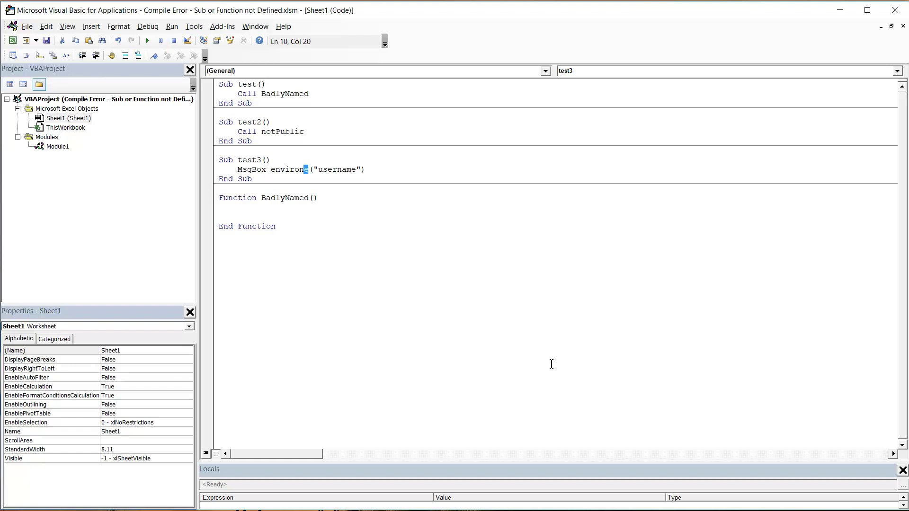
key(Delete)
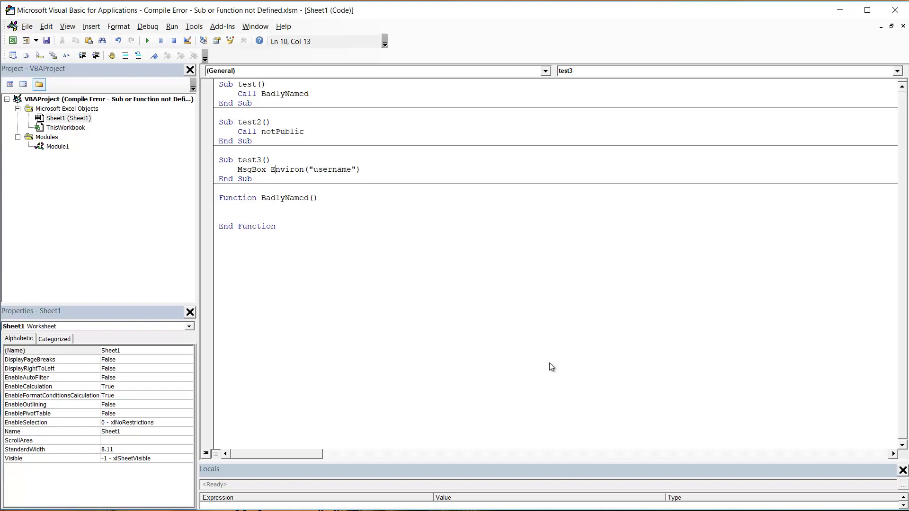
key(F5)
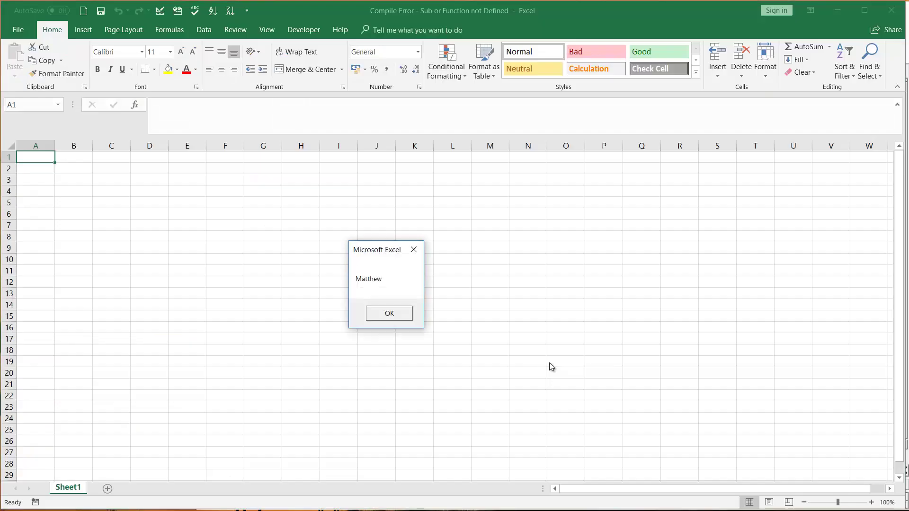
key(Return)
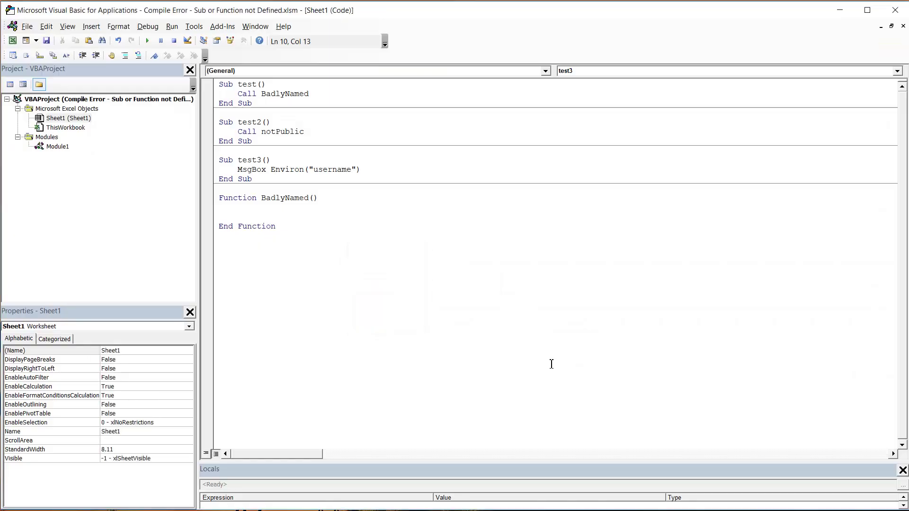
key(Down)
key(Up)
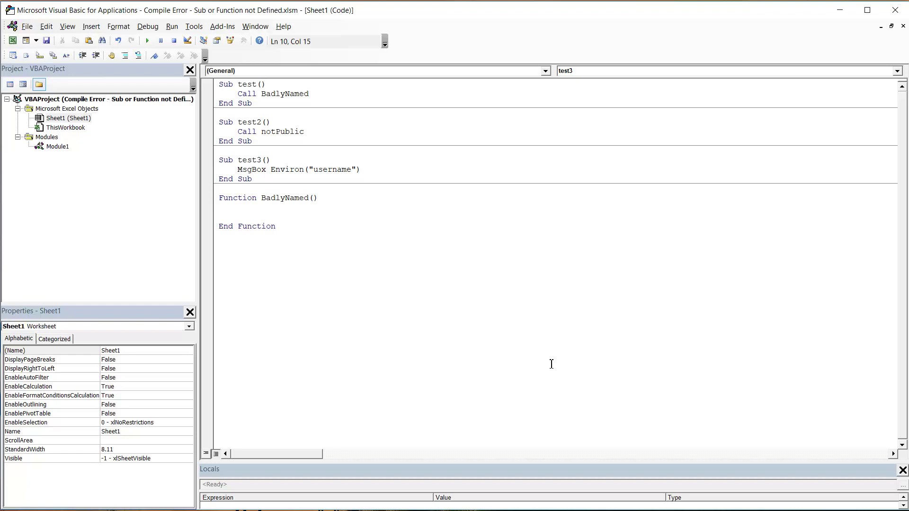